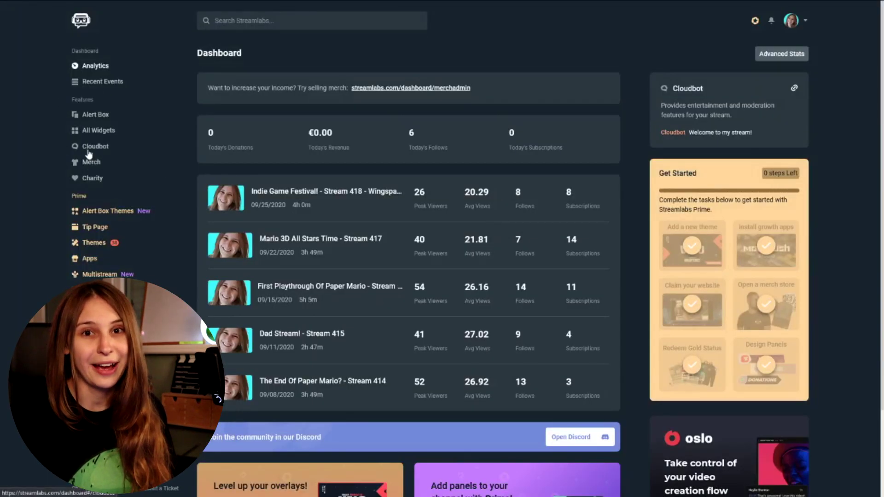
From Cloudbot's Commands page, start a new custom command and open its Template dropdown
left_click(90, 148)
left_click(325, 129)
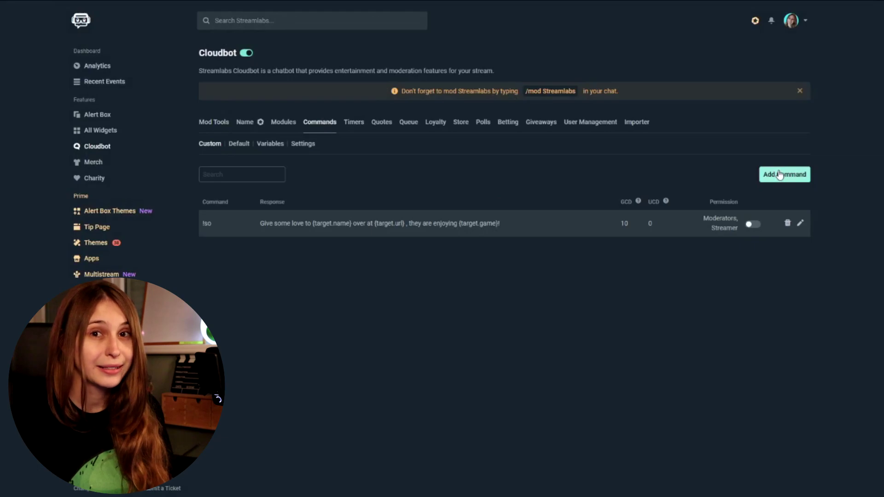
left_click(779, 173)
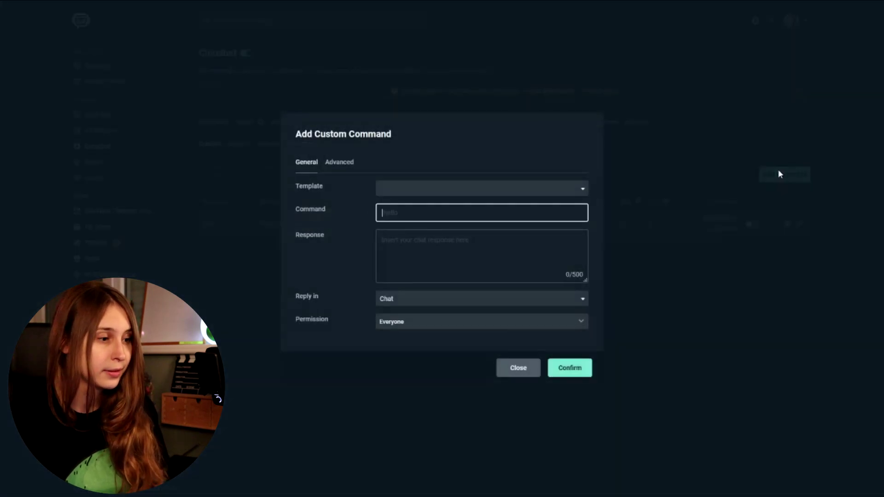
left_click(493, 189)
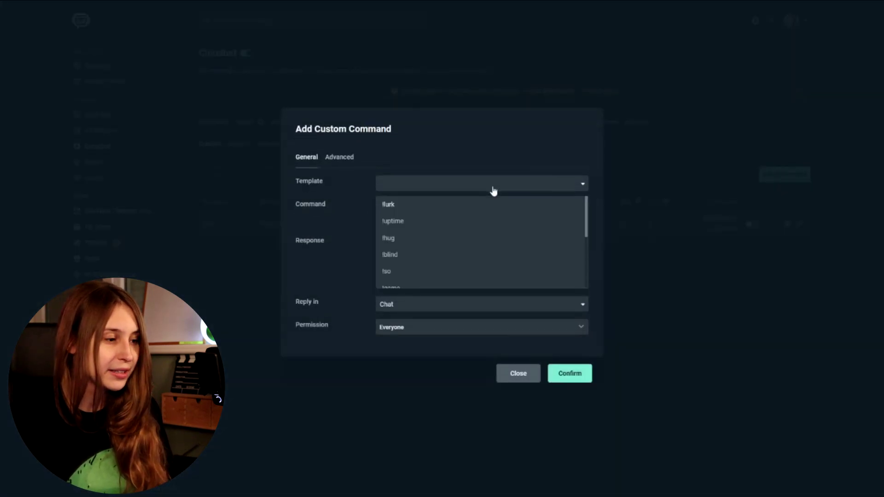
Apply the !lurk template, filling in the !lurk name and its default lurking response
left_click(388, 204)
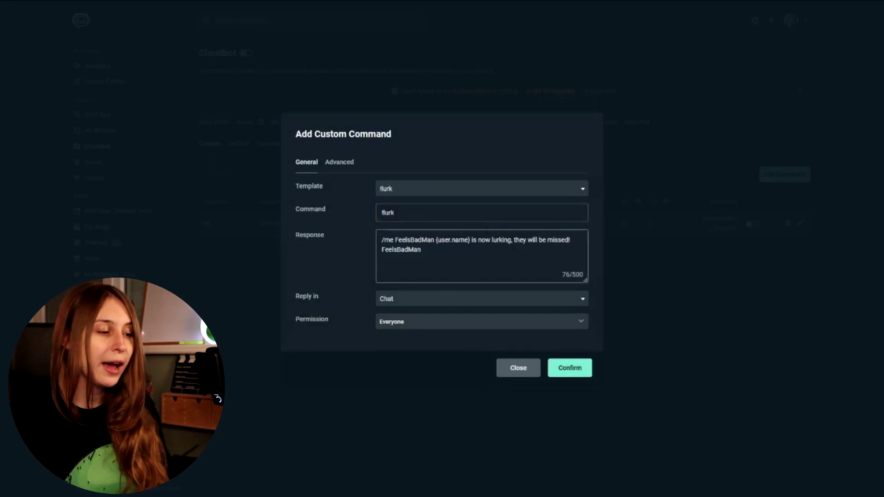
left_click(489, 220)
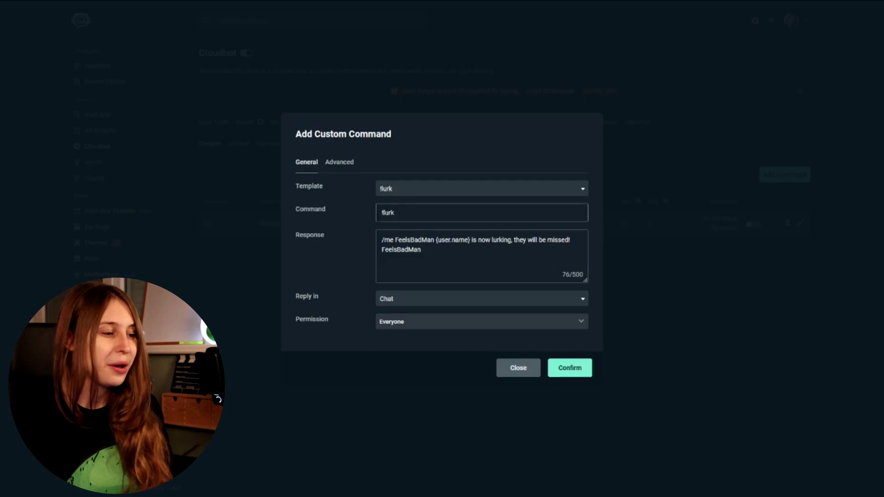
left_click(398, 250)
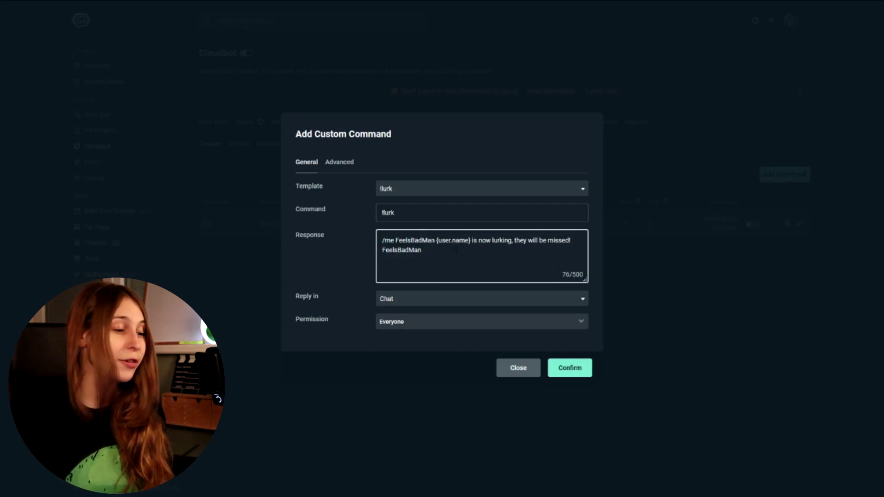
Change the response to '{user.name} is going into lurk mode, have a nice lurk! Kappa'
left_click_drag(437, 244, 357, 244)
key("BackSpace")
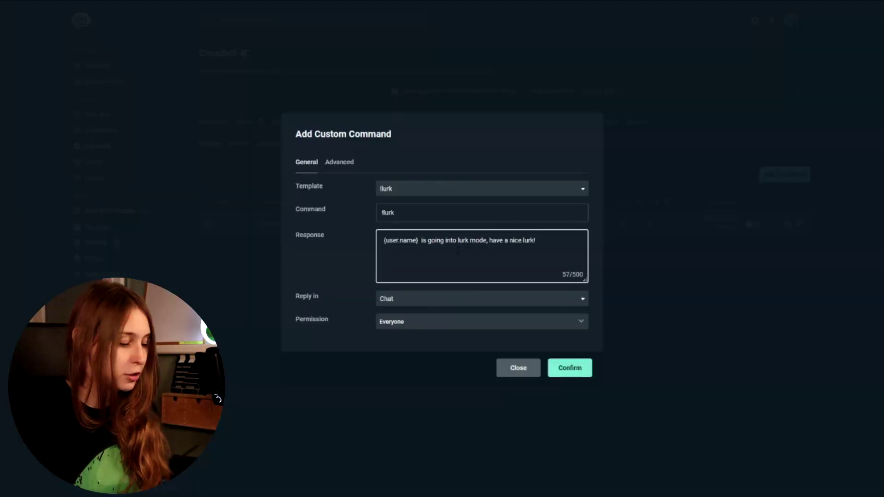
type("Kappa")
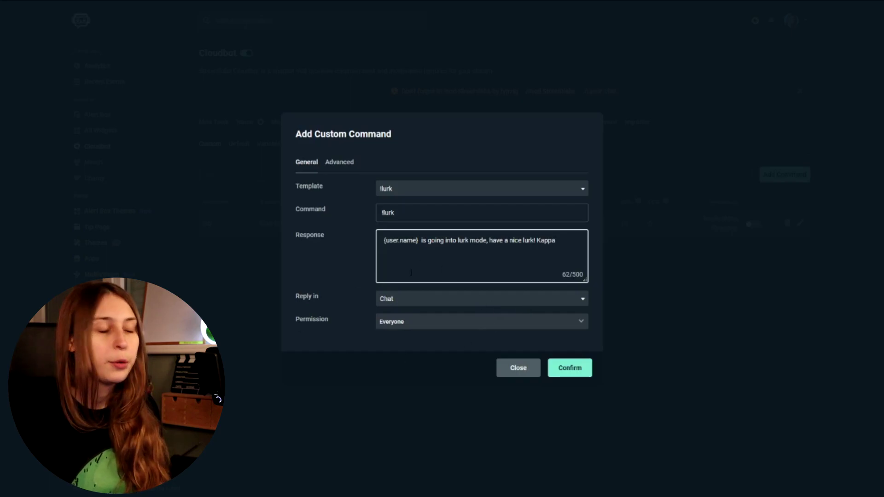
left_click(346, 162)
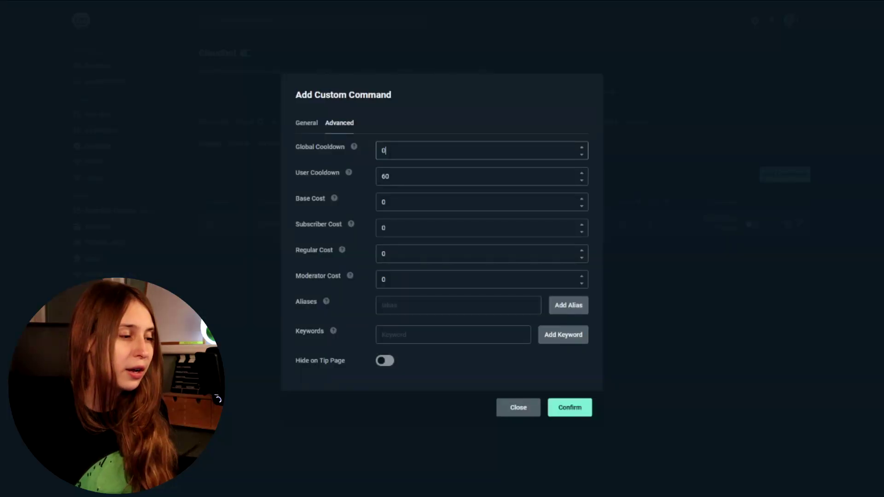
Set the !lurk global cooldown to 5 seconds and the user cooldown to 10 seconds
double_click(383, 150)
type("10")
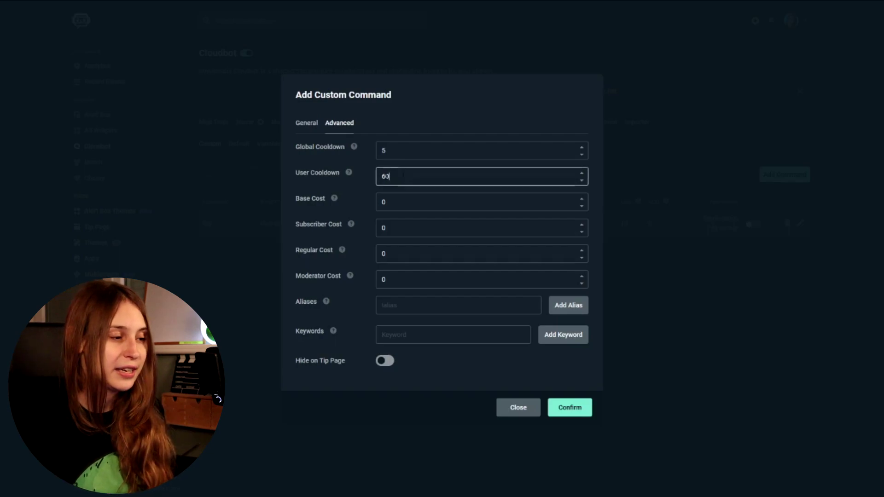
double_click(427, 176)
type("10")
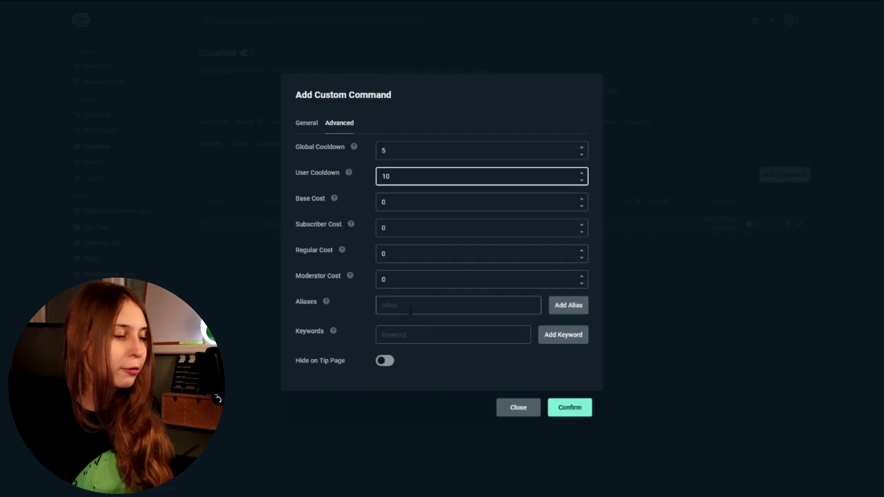
Give the !lurk command the alias !sleep and the trigger keyword lurk
left_click(410, 310)
type("!")
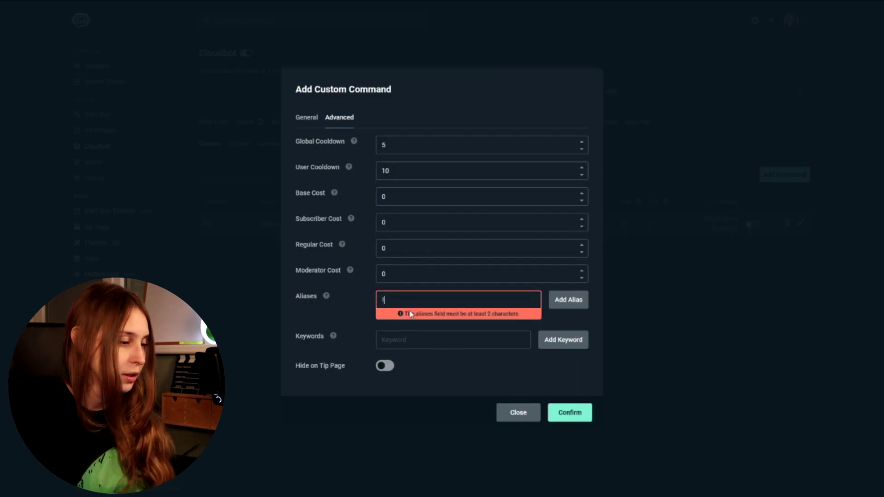
type("speel")
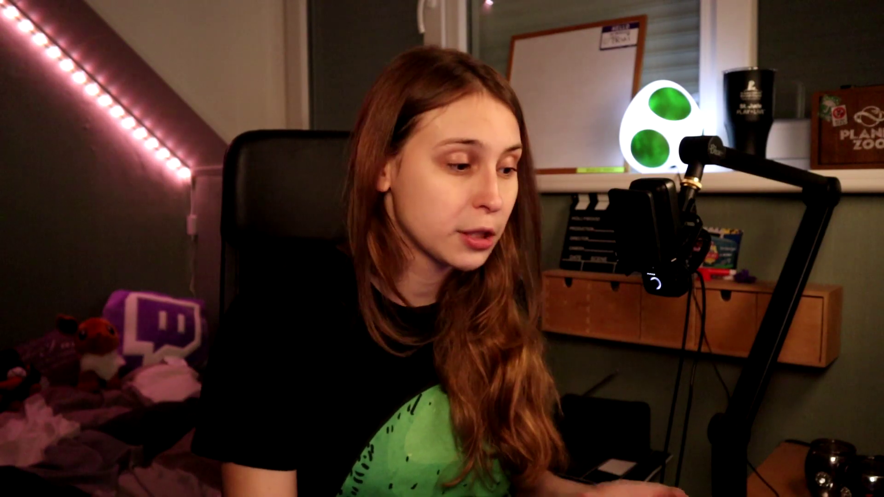
left_click(397, 343)
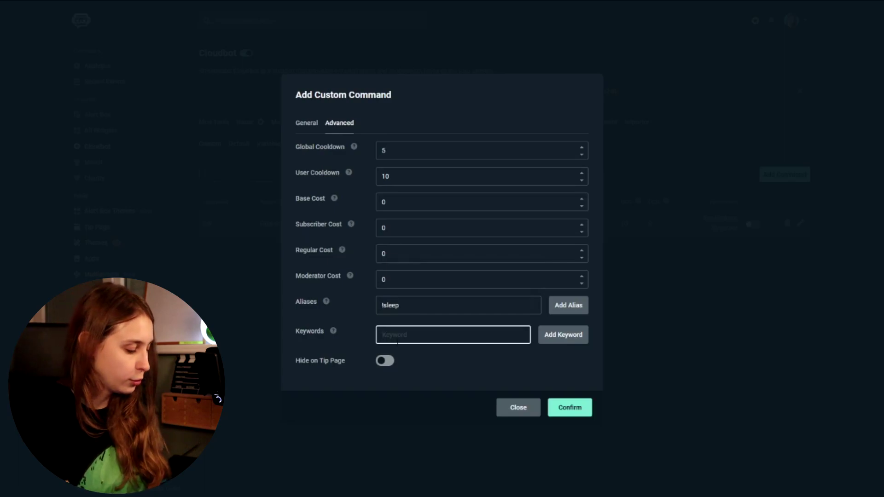
type("lurk")
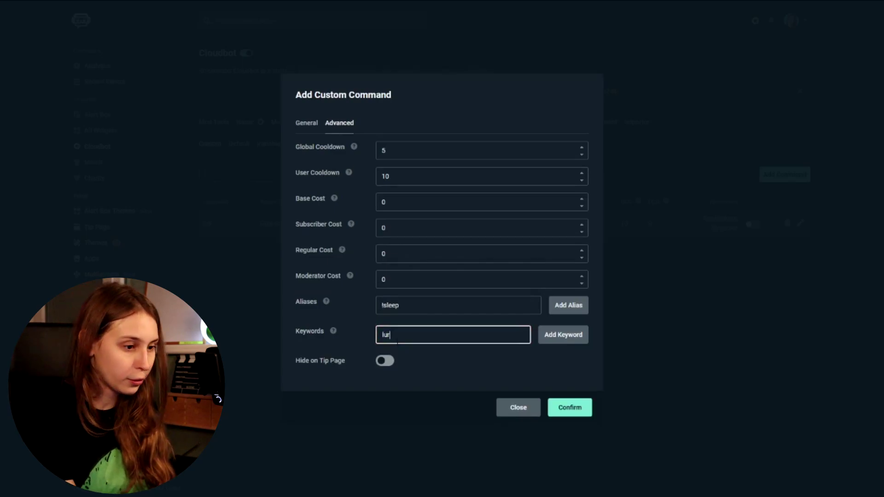
left_click(574, 299)
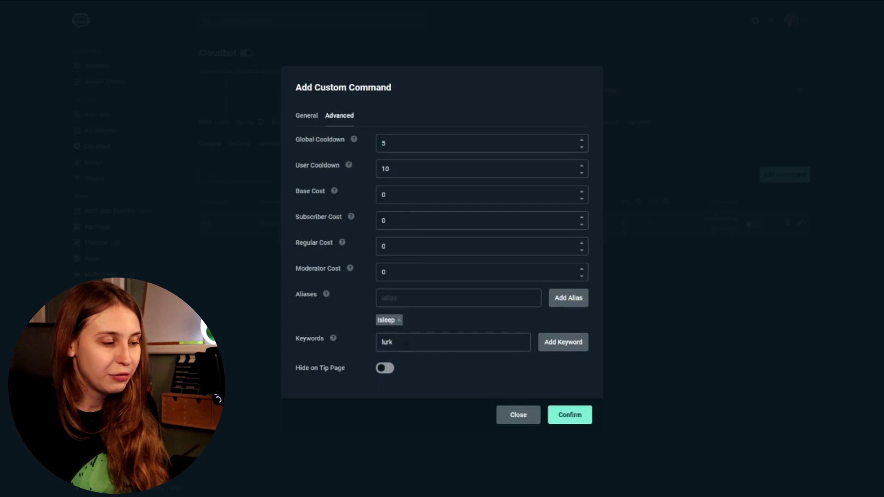
left_click(551, 349)
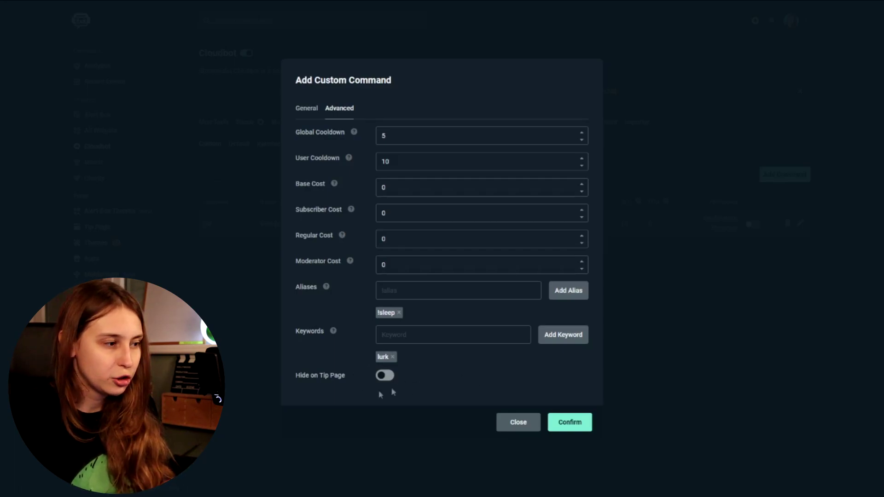
left_click(300, 109)
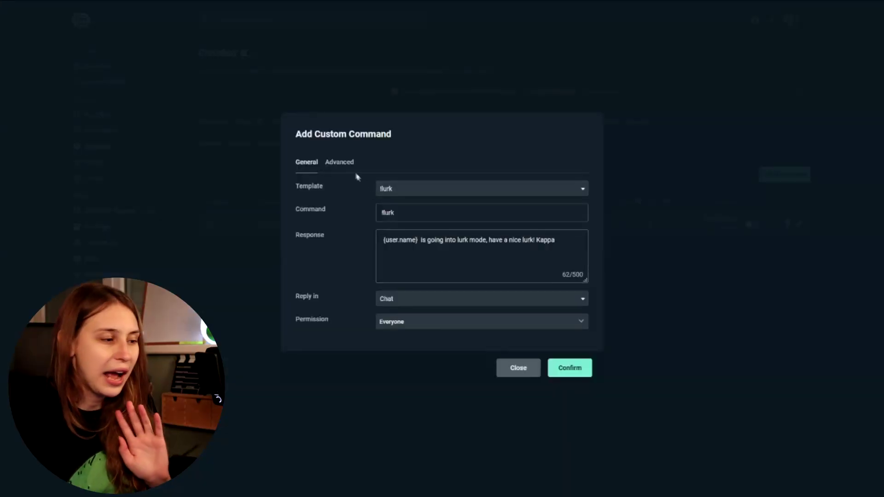
Remove the lurk keyword and the !sleep alias from the advanced options
left_click(343, 164)
left_click(393, 358)
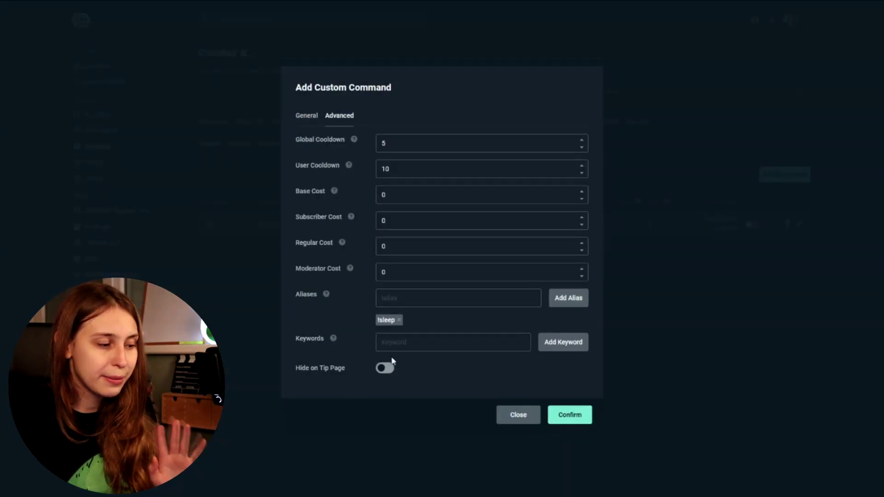
left_click(399, 321)
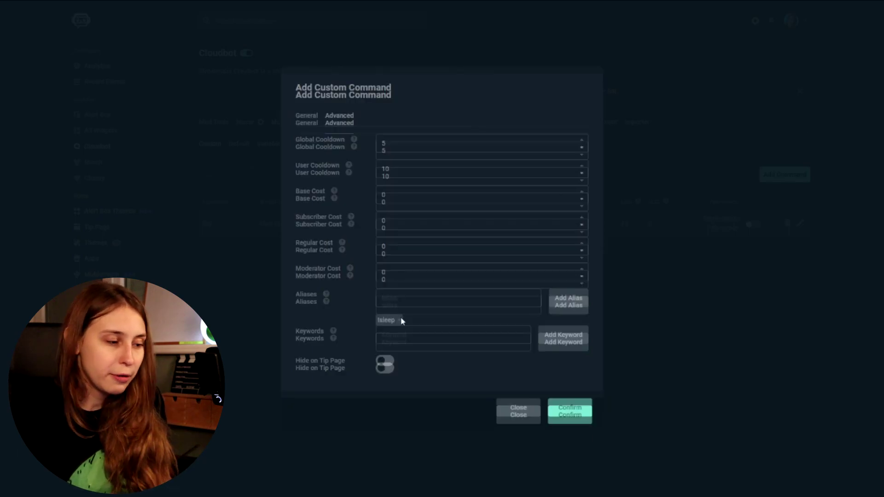
Rewrite the response in Dutch: '{user.name} gaat lurken, bedankt voor het lurken!'
left_click(308, 124)
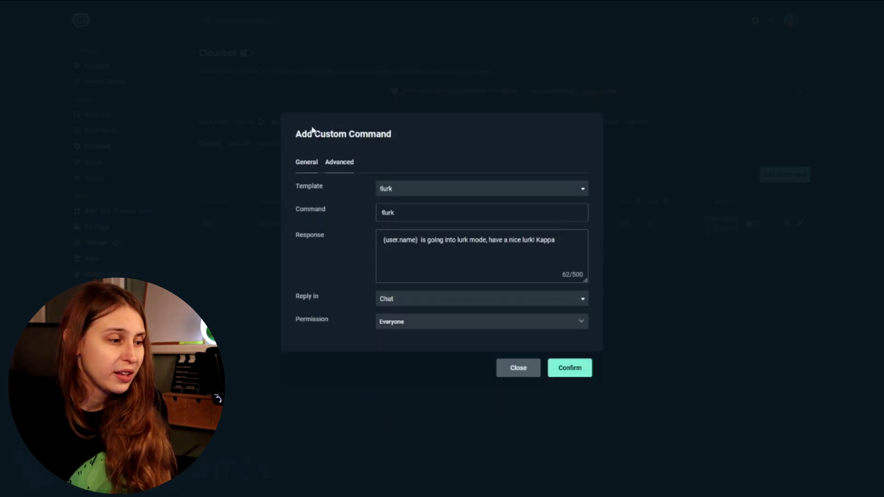
left_click_drag(382, 239, 556, 241)
left_click(571, 248)
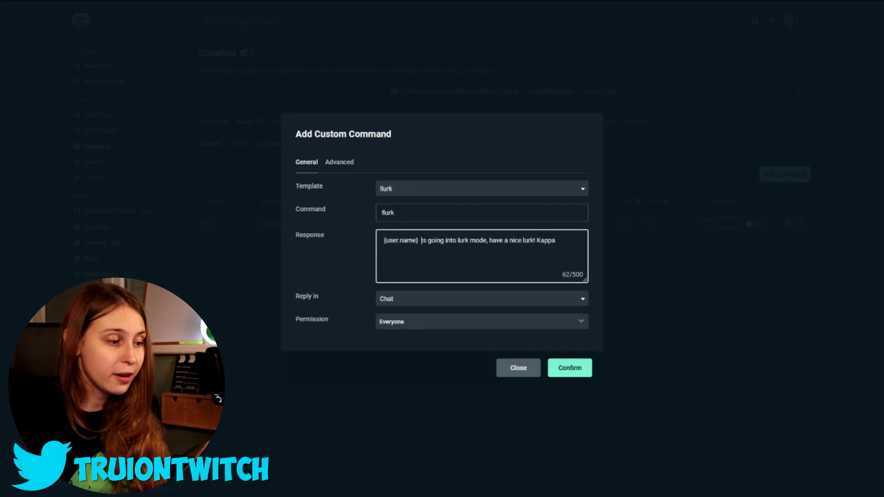
left_click_drag(421, 239, 552, 240)
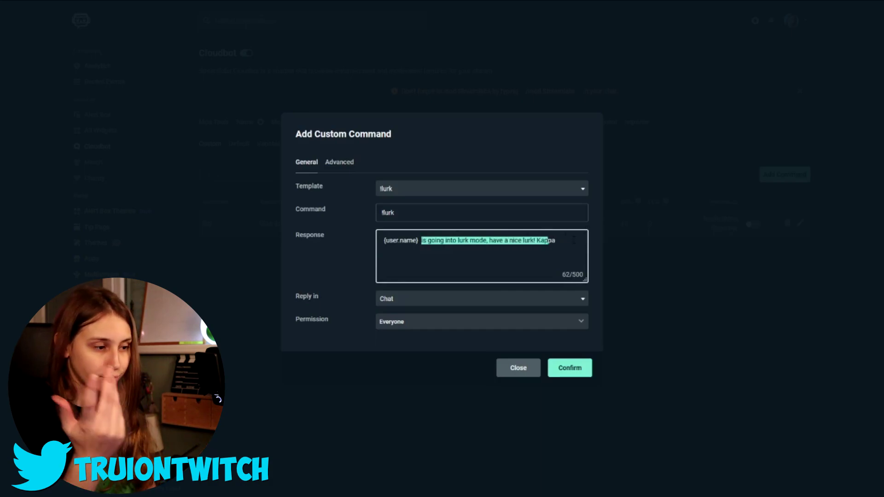
type("gat")
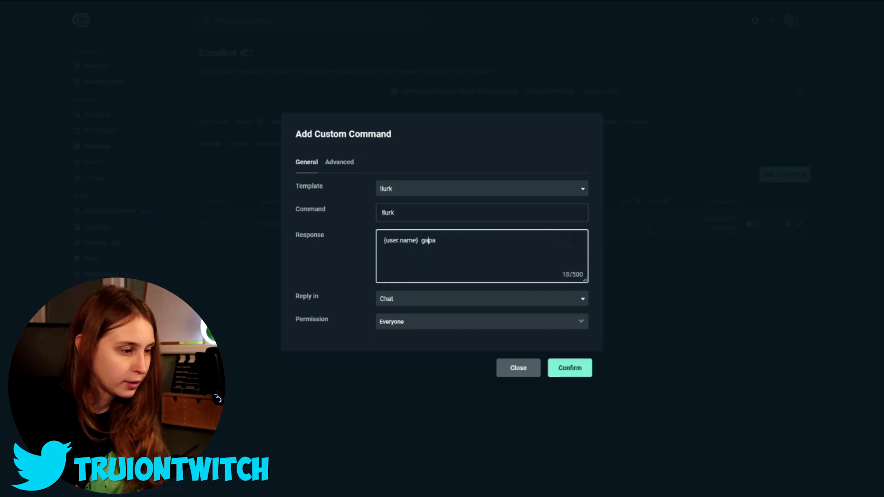
key("Delete")
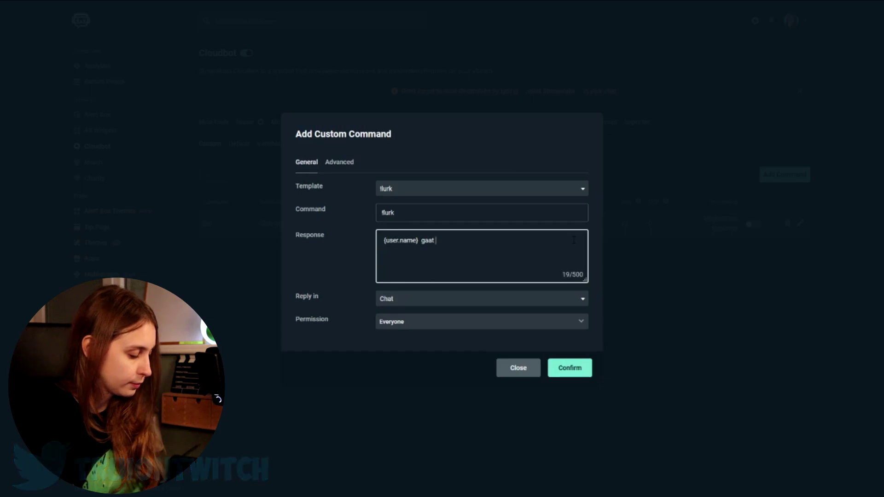
type("lurken, bedankt voor het lurken!")
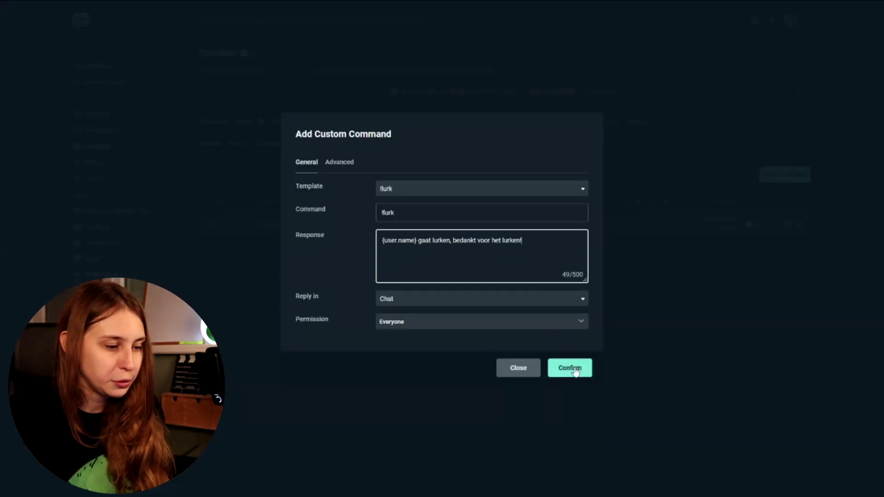
Confirm the dialog to create the !lurk command in the custom commands list
left_click(575, 370)
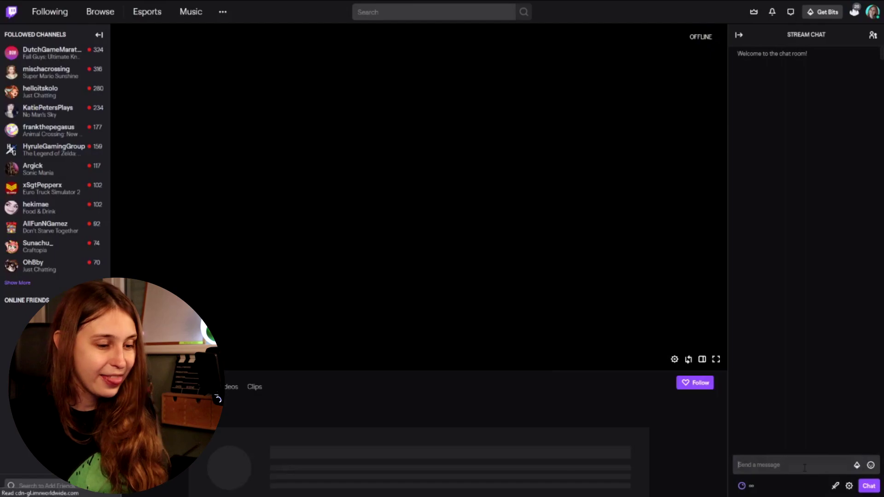
In Twitch chat, send /mod Streamlabs, then send !lurk to get the Dutch reply
left_click(805, 468)
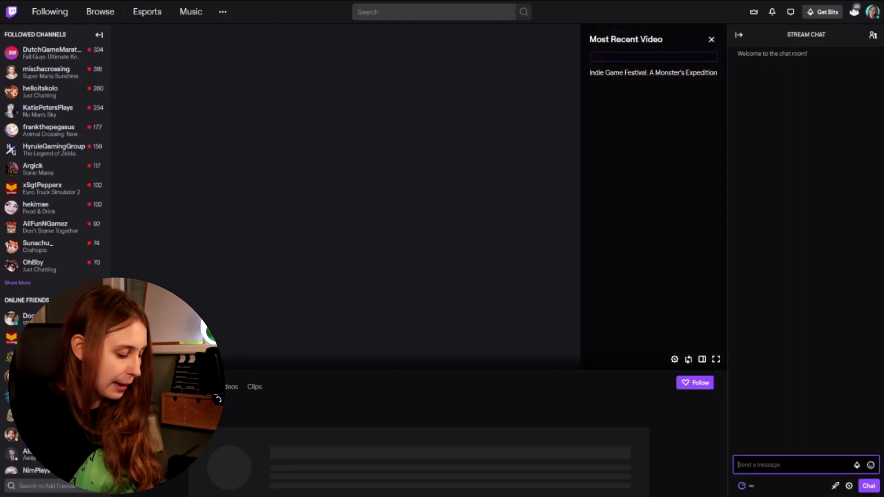
type("/mod")
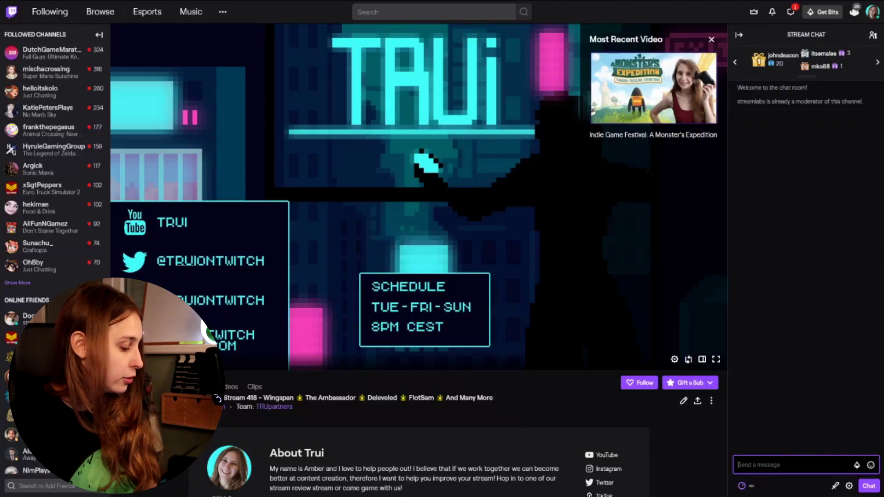
type("k")
key("Return")
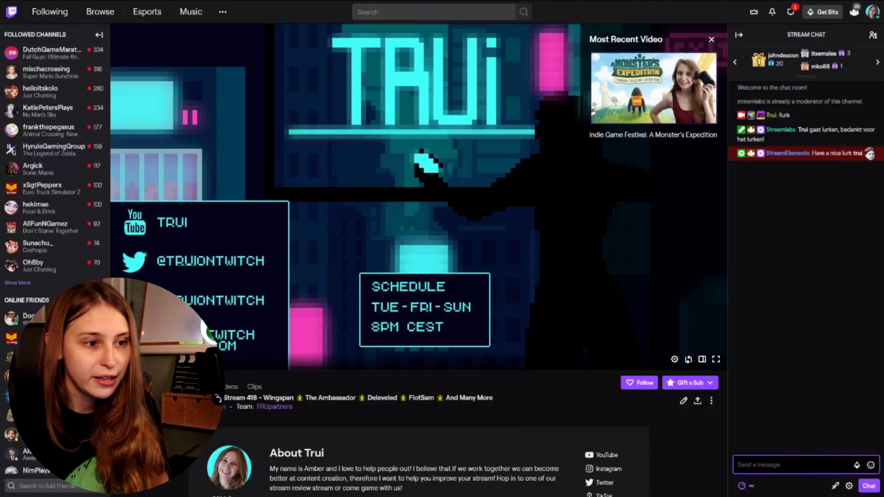